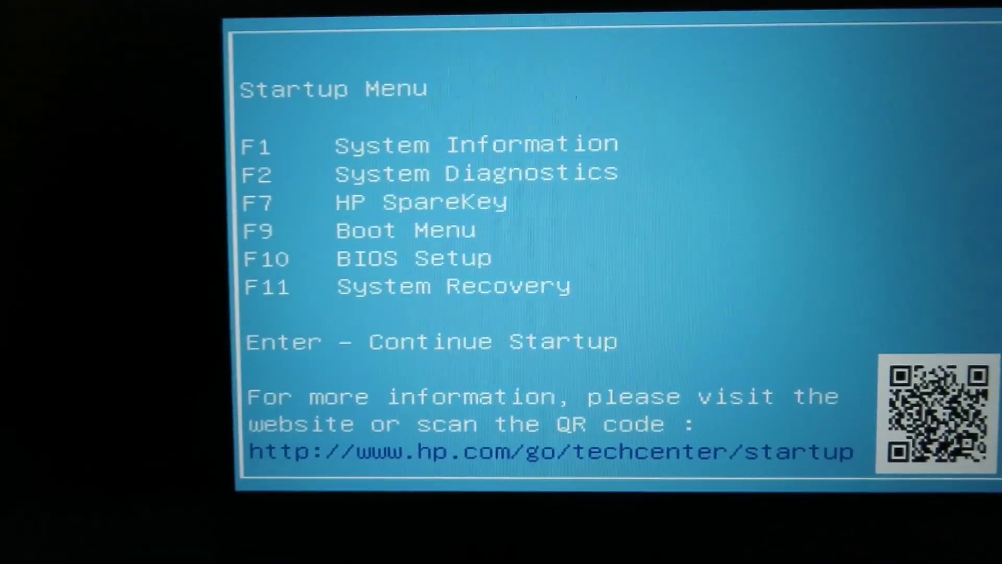
Enter BIOS Setup with F10 and move past Security to the Configuration tab
{"action": "key", "text": "F10"}
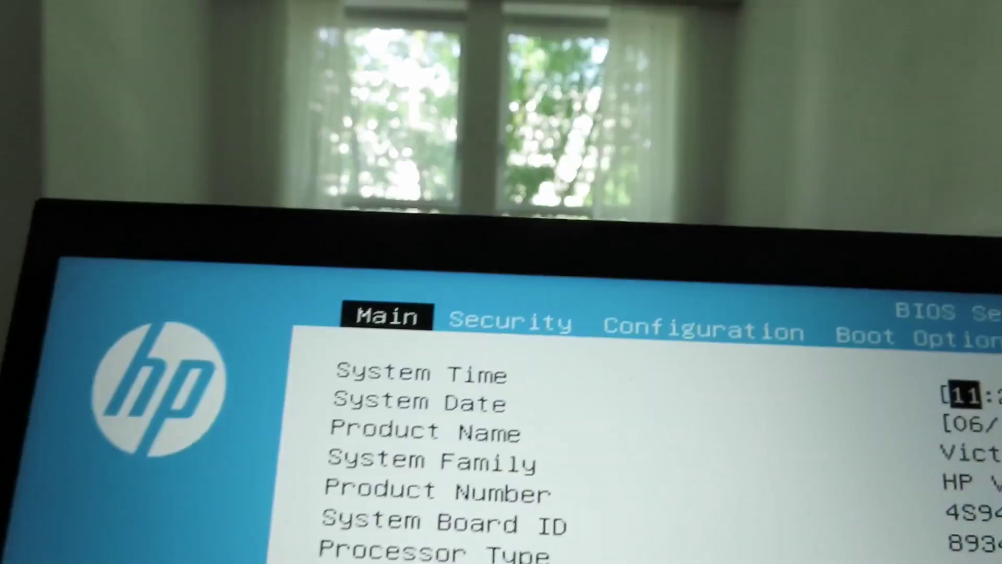
{"action": "key", "text": "Right"}
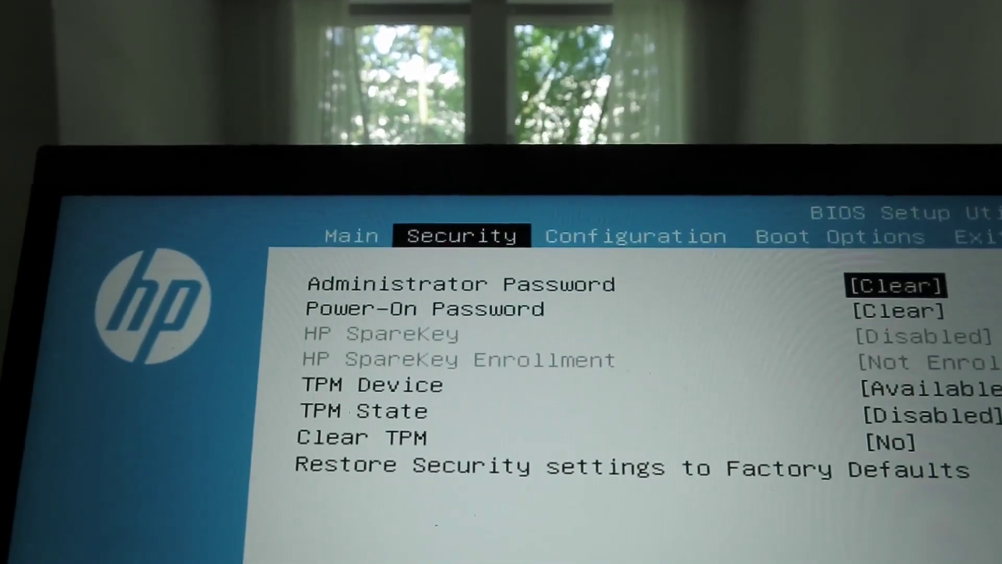
{"action": "key", "text": "Right"}
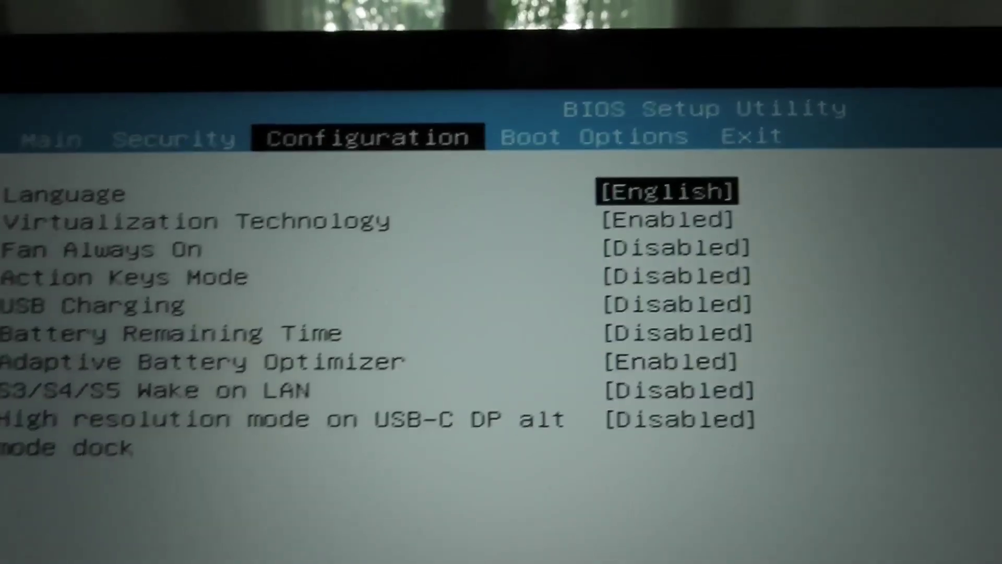
Check the Fan Always On choices and leave it at Disabled
{"action": "key", "text": "Down"}
{"action": "key", "text": "Down"}
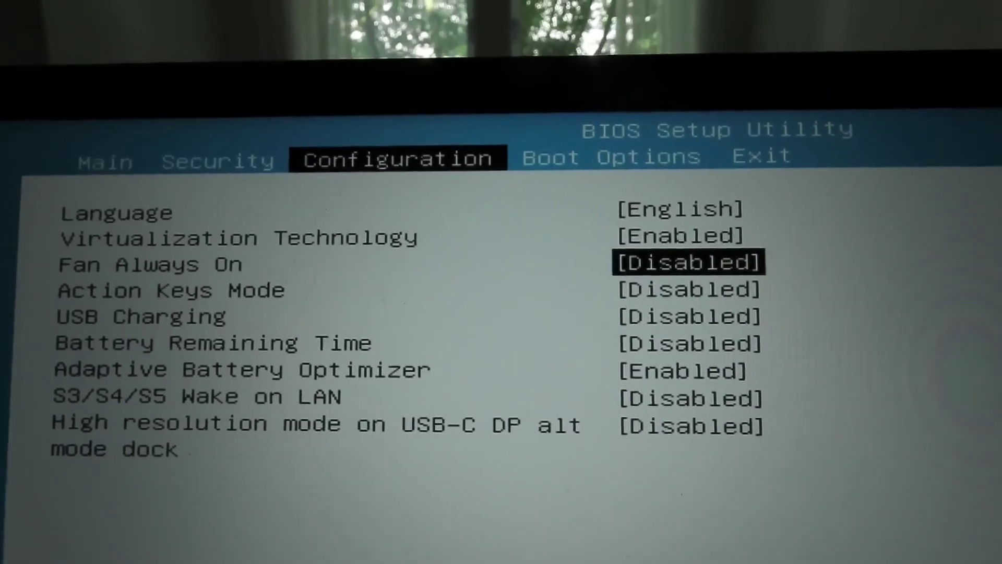
{"action": "key", "text": "Return"}
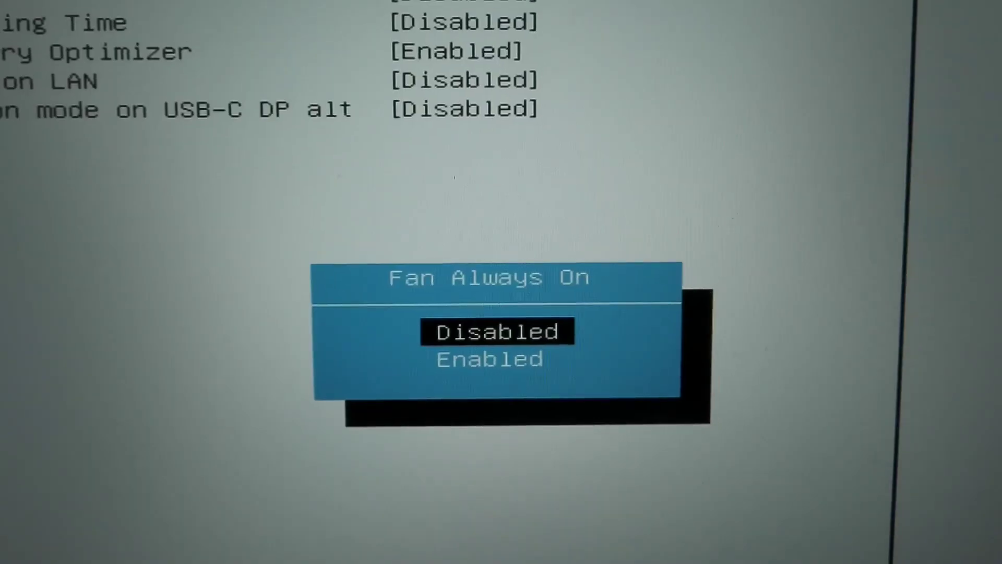
{"action": "key", "text": "Escape"}
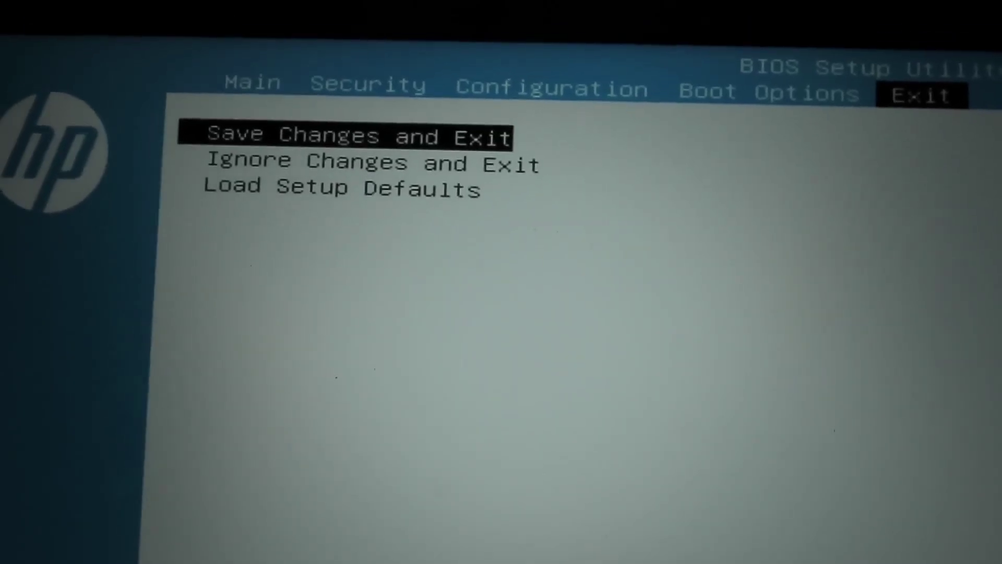
Choose Save Changes and Exit to leave BIOS Setup
{"action": "key", "text": "Return"}
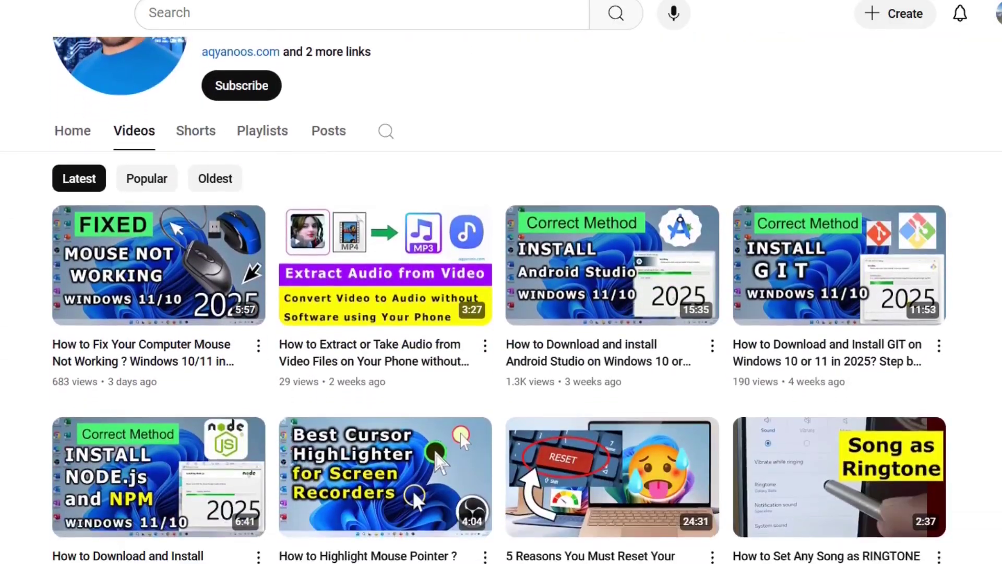
{"action": "scroll", "coordinate": [502, 313], "scroll_direction": "down", "scroll_amount": 4}
{"action": "scroll", "coordinate": [501, 314], "scroll_direction": "down", "scroll_amount": 1}
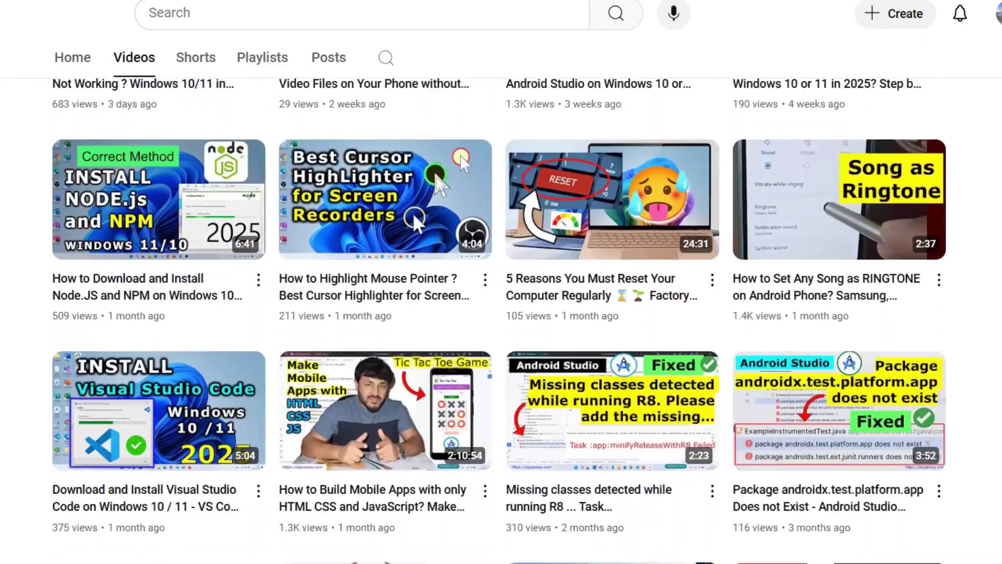
{"action": "scroll", "coordinate": [502, 313], "scroll_direction": "down", "scroll_amount": 1}
{"action": "scroll", "coordinate": [502, 314], "scroll_direction": "down", "scroll_amount": 1}
{"action": "scroll", "coordinate": [502, 313], "scroll_direction": "down", "scroll_amount": 1}
{"action": "scroll", "coordinate": [501, 314], "scroll_direction": "down", "scroll_amount": 2}
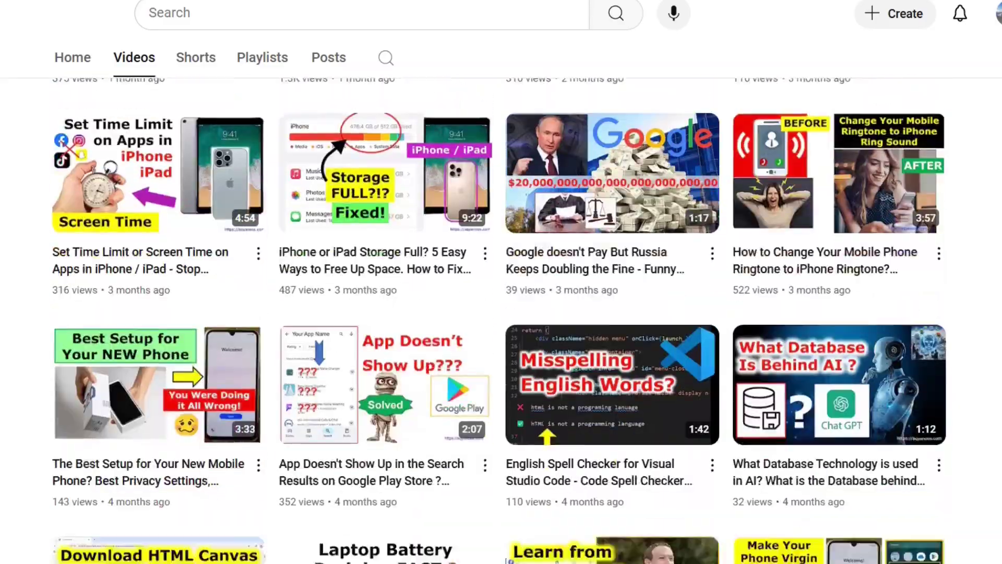
{"action": "scroll", "coordinate": [502, 313], "scroll_direction": "down", "scroll_amount": 2}
{"action": "scroll", "coordinate": [502, 314], "scroll_direction": "down", "scroll_amount": 2}
{"action": "scroll", "coordinate": [501, 313], "scroll_direction": "down", "scroll_amount": 1}
{"action": "scroll", "coordinate": [502, 313], "scroll_direction": "down", "scroll_amount": 3}
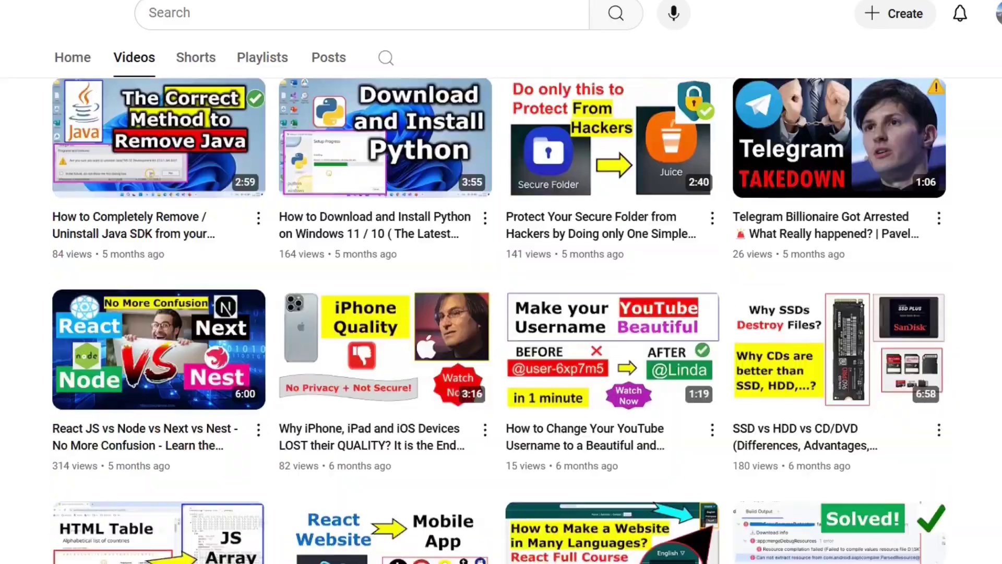
{"action": "scroll", "coordinate": [501, 313], "scroll_direction": "down", "scroll_amount": 4}
{"action": "scroll", "coordinate": [501, 314], "scroll_direction": "down", "scroll_amount": 5}
{"action": "scroll", "coordinate": [502, 314], "scroll_direction": "down", "scroll_amount": 3}
{"action": "scroll", "coordinate": [502, 313], "scroll_direction": "down", "scroll_amount": 3}
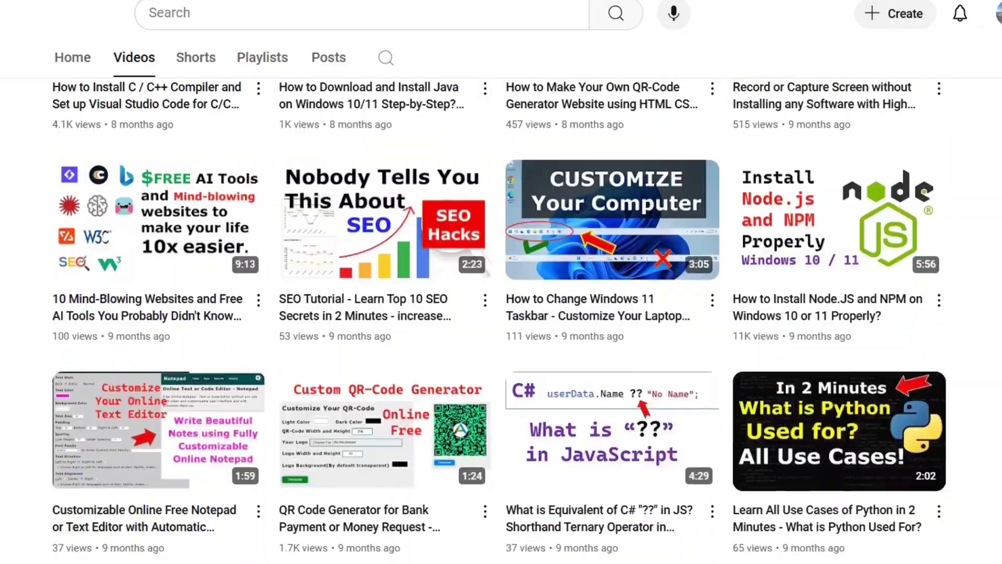
{"action": "scroll", "coordinate": [502, 313], "scroll_direction": "down", "scroll_amount": 4}
{"action": "scroll", "coordinate": [501, 313], "scroll_direction": "down", "scroll_amount": 4}
{"action": "scroll", "coordinate": [502, 313], "scroll_direction": "down", "scroll_amount": 4}
{"action": "scroll", "coordinate": [501, 313], "scroll_direction": "down", "scroll_amount": 4}
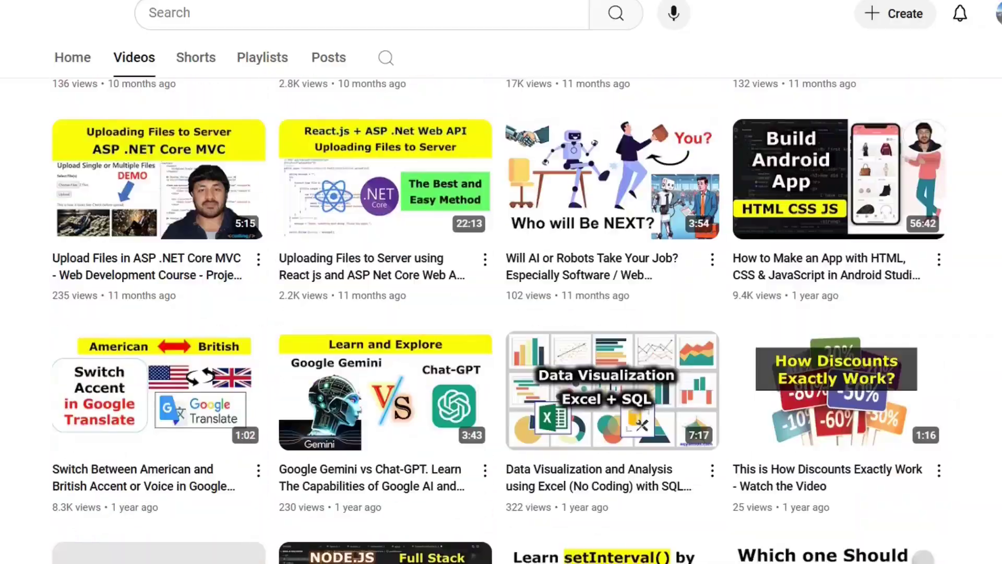
{"action": "scroll", "coordinate": [501, 314], "scroll_direction": "down", "scroll_amount": 4}
{"action": "scroll", "coordinate": [501, 314], "scroll_direction": "down", "scroll_amount": 4}
{"action": "scroll", "coordinate": [501, 313], "scroll_direction": "down", "scroll_amount": 3}
{"action": "scroll", "coordinate": [502, 313], "scroll_direction": "down", "scroll_amount": 4}
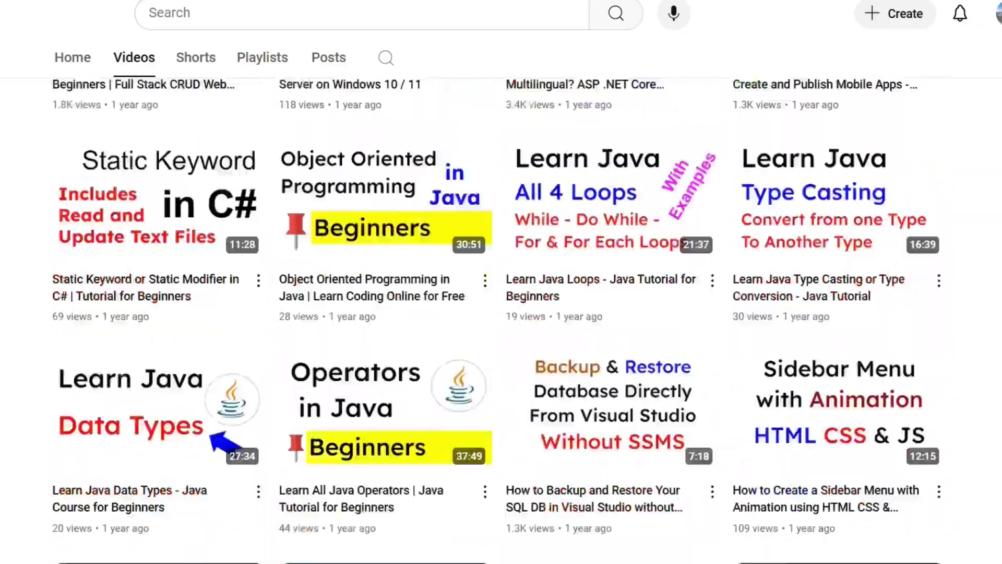
{"action": "scroll", "coordinate": [501, 314], "scroll_direction": "down", "scroll_amount": 4}
{"action": "scroll", "coordinate": [501, 314], "scroll_direction": "down", "scroll_amount": 4}
{"action": "scroll", "coordinate": [501, 314], "scroll_direction": "down", "scroll_amount": 4}
{"action": "scroll", "coordinate": [502, 313], "scroll_direction": "down", "scroll_amount": 3}
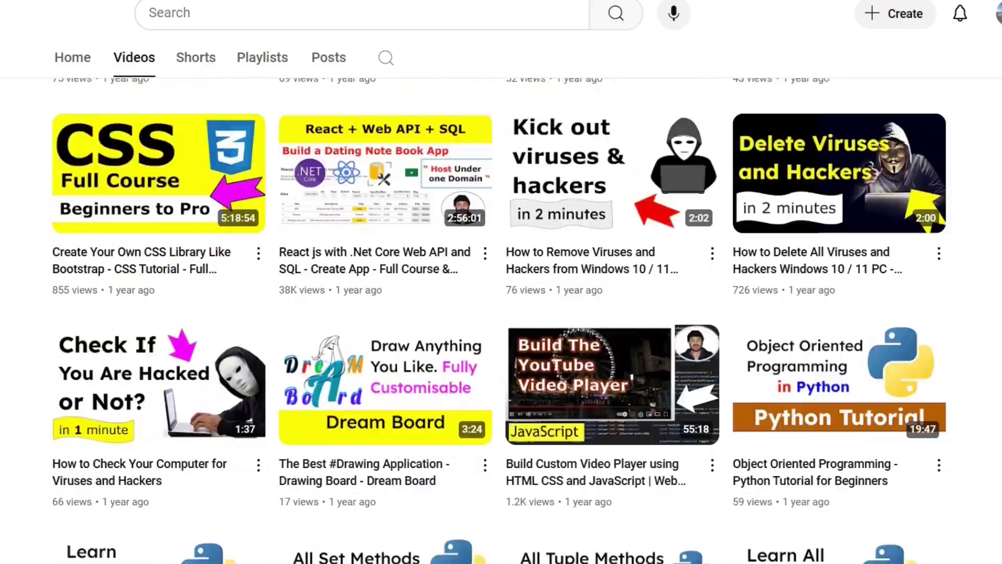
{"action": "scroll", "coordinate": [502, 313], "scroll_direction": "down", "scroll_amount": 4}
{"action": "scroll", "coordinate": [502, 314], "scroll_direction": "down", "scroll_amount": 4}
{"action": "scroll", "coordinate": [501, 314], "scroll_direction": "down", "scroll_amount": 3}
{"action": "scroll", "coordinate": [502, 313], "scroll_direction": "down", "scroll_amount": 4}
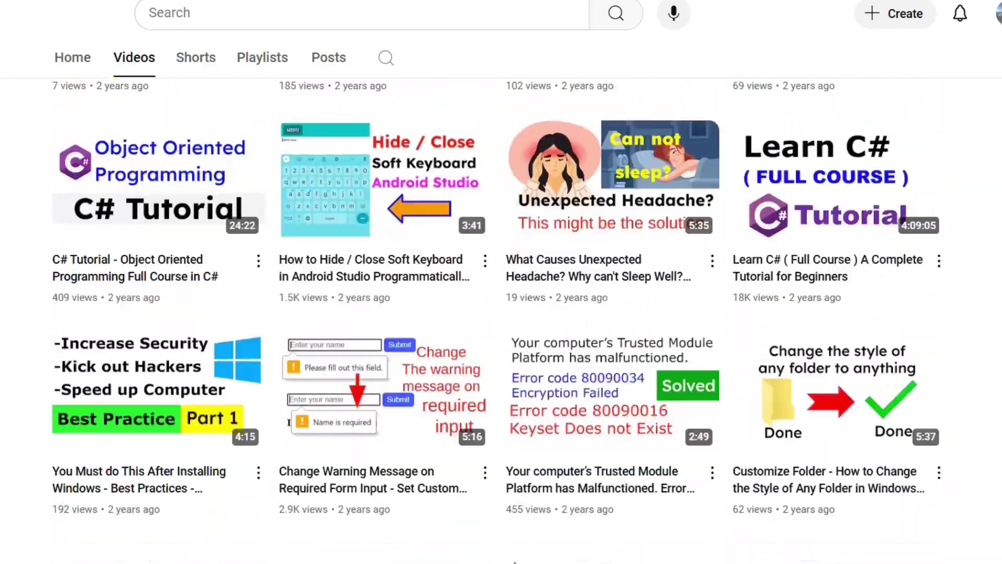